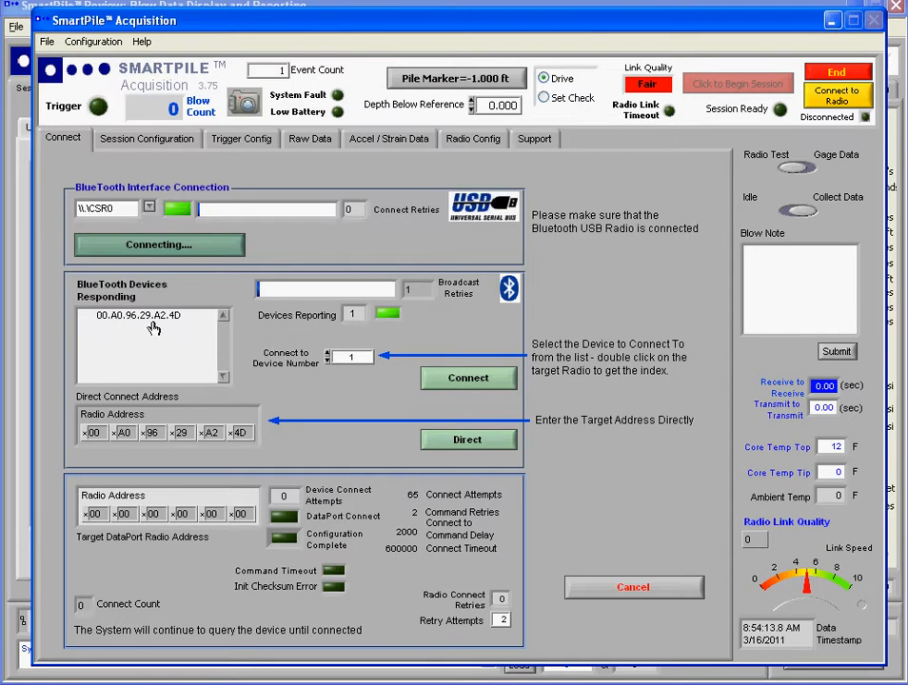
Step: Connect to the responding Bluetooth radio 00.A0.96.29.A2.4D, switch it to gage data and display the acceleration and strain traces
left_click(154, 319)
left_click(461, 380)
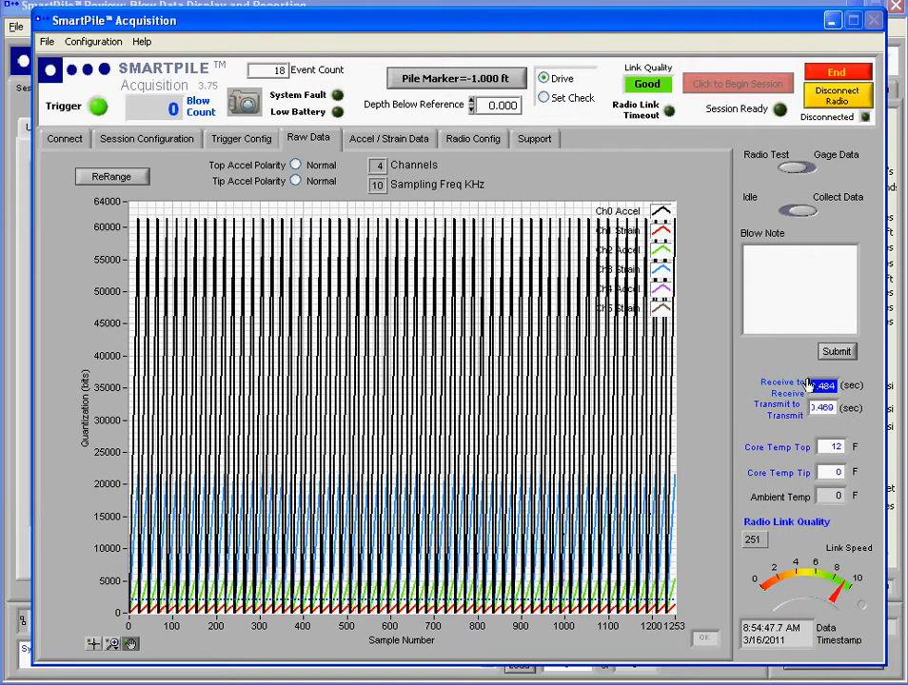
left_click(810, 172)
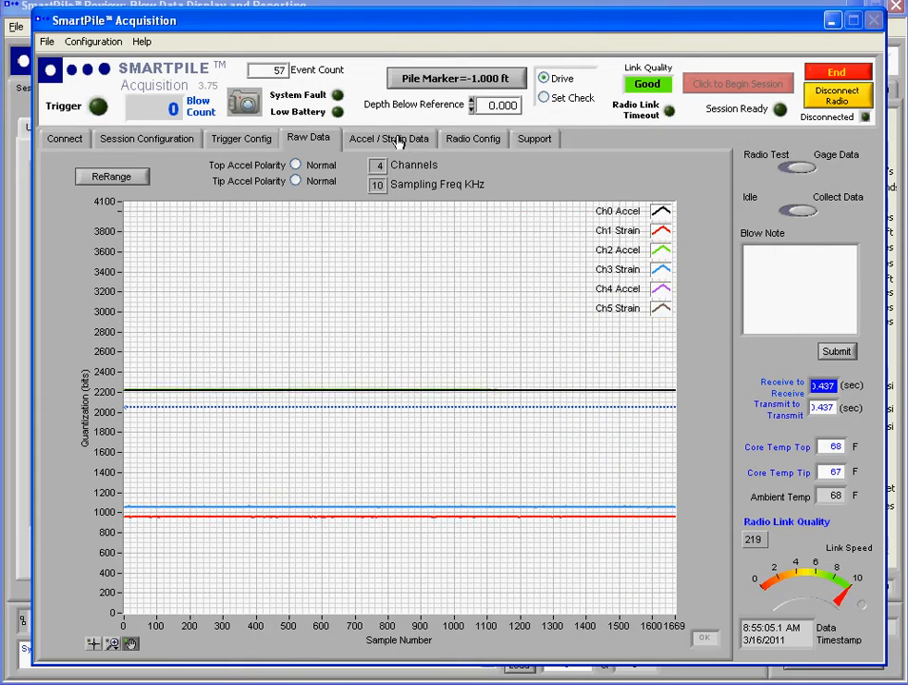
left_click(399, 140)
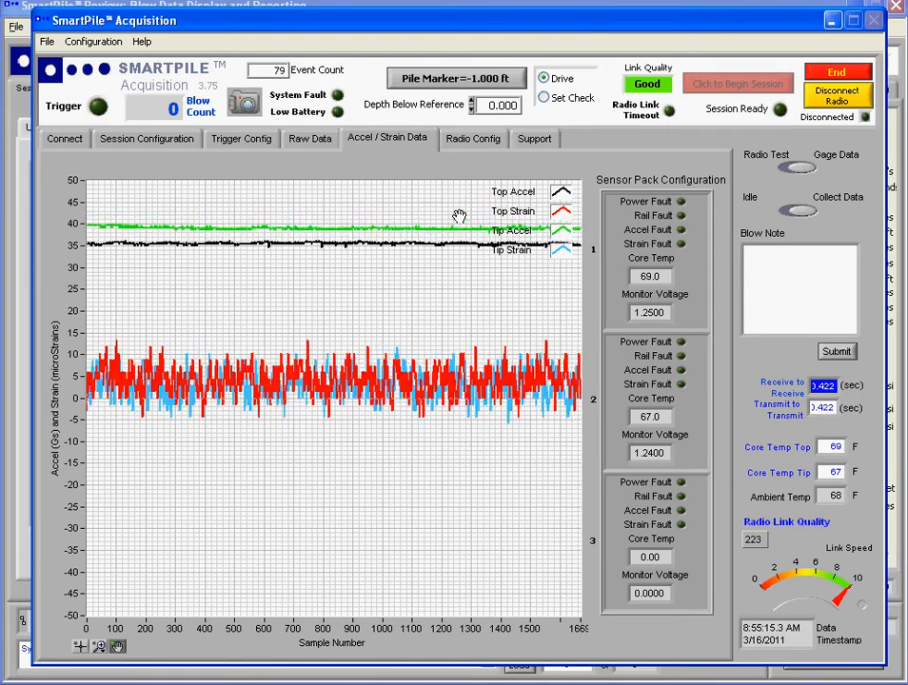
Step: Check the existing users in the session configuration, keep the loaded user and proceed to the project and location selection
left_click(176, 141)
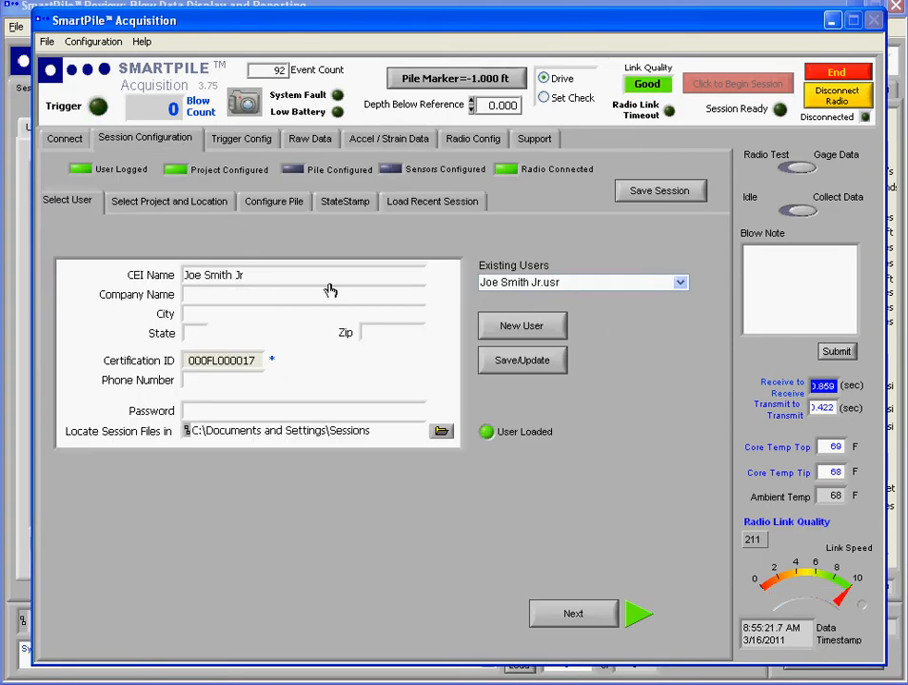
left_click(680, 284)
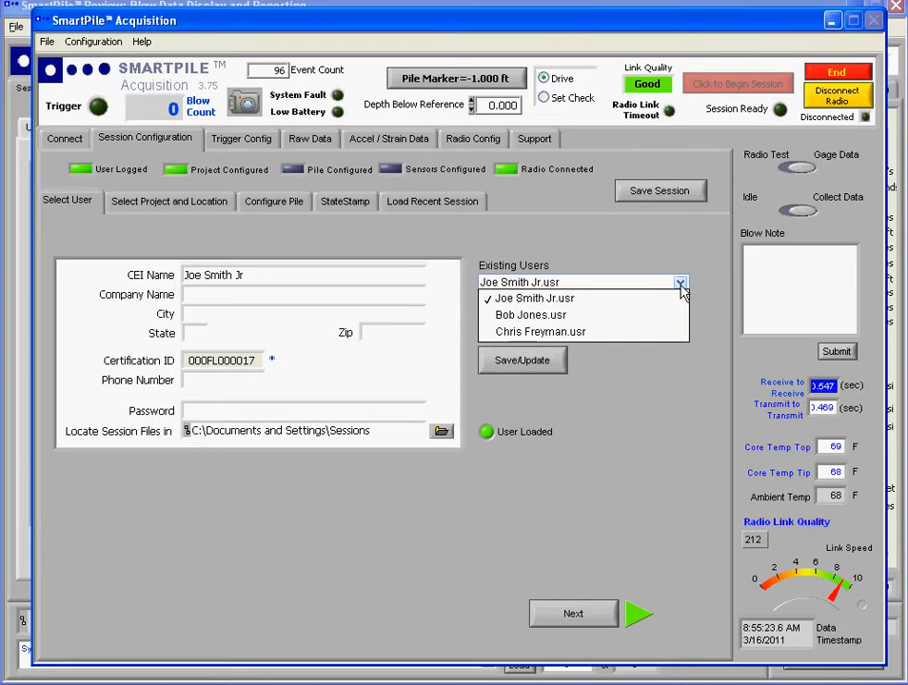
left_click(629, 372)
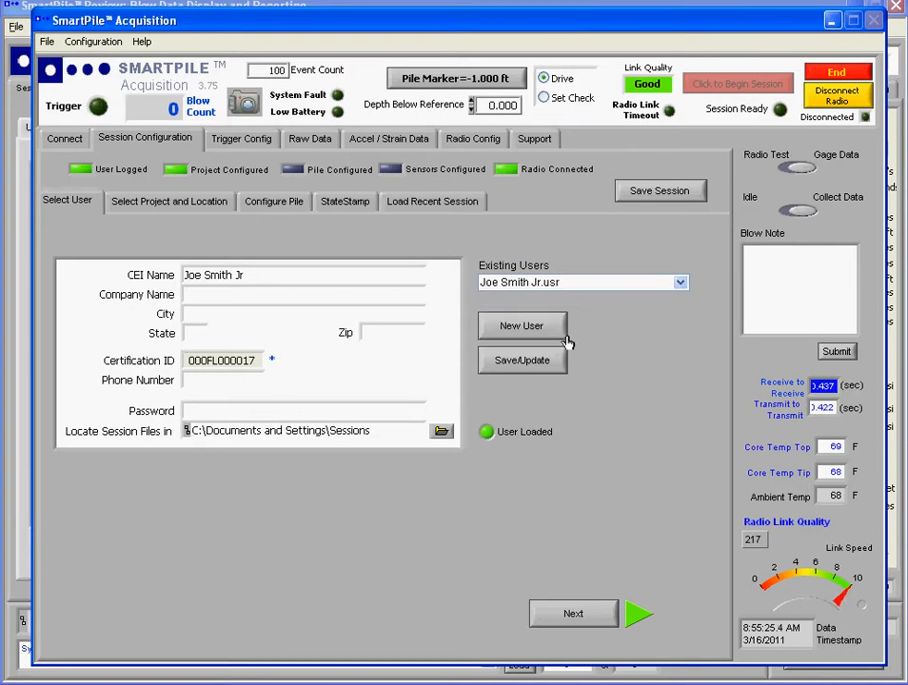
left_click(587, 619)
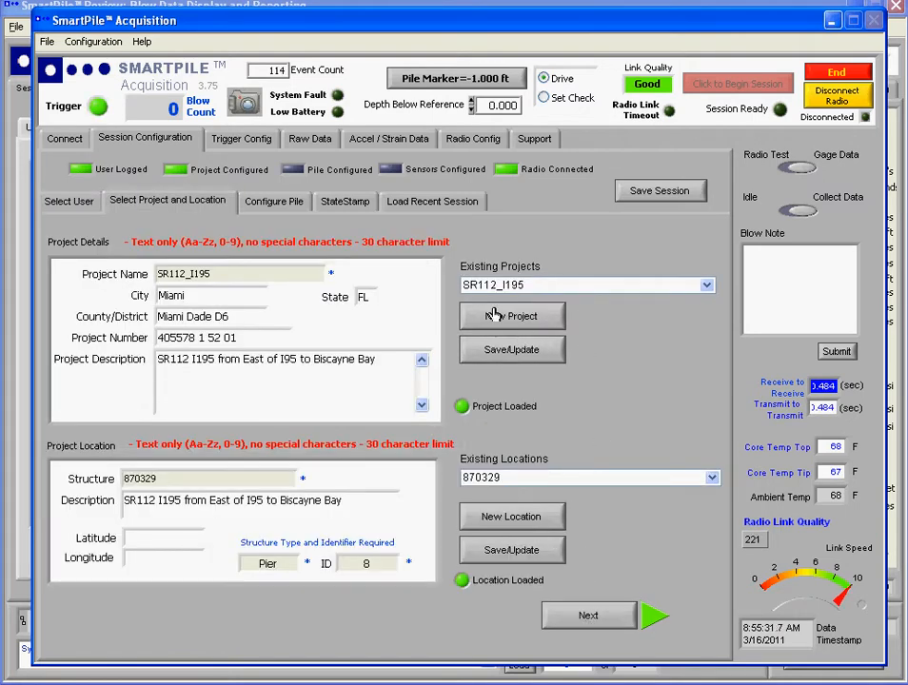
Step: Select existing project SR112_I195, keep location 870329 and proceed to the pile configuration
left_click(706, 288)
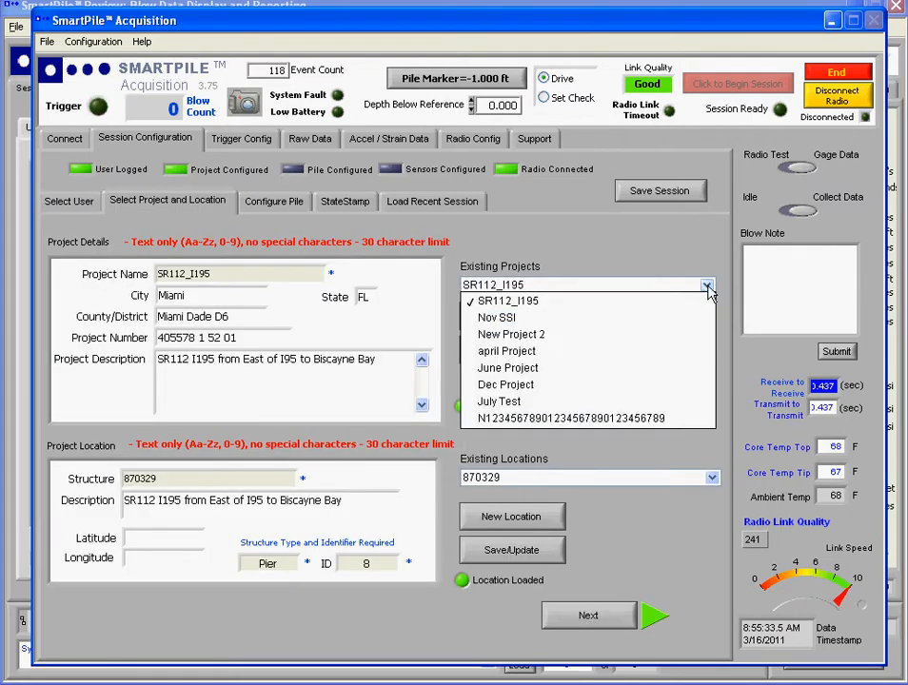
left_click(582, 302)
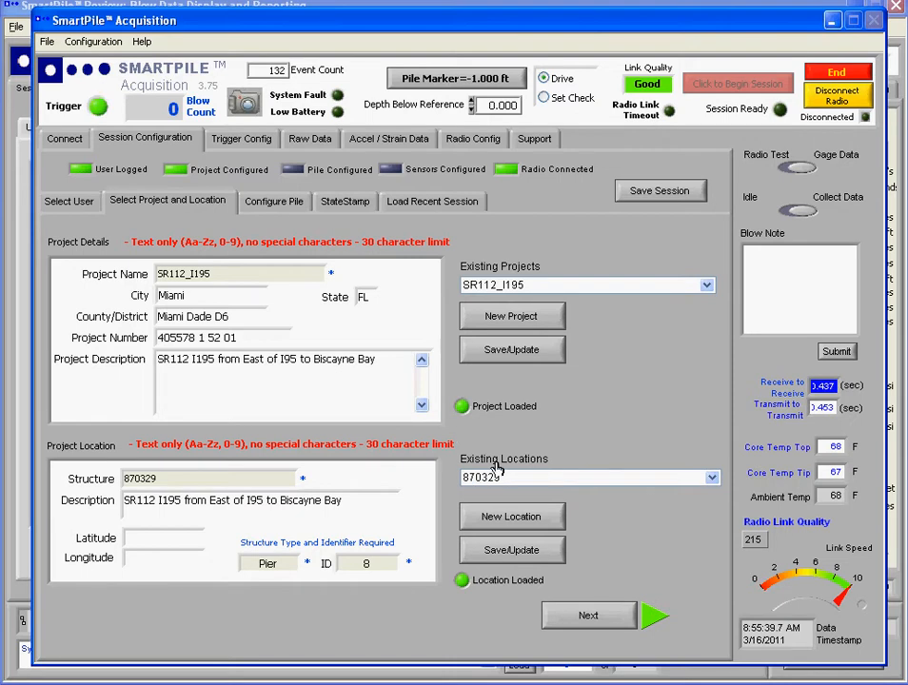
left_click(712, 479)
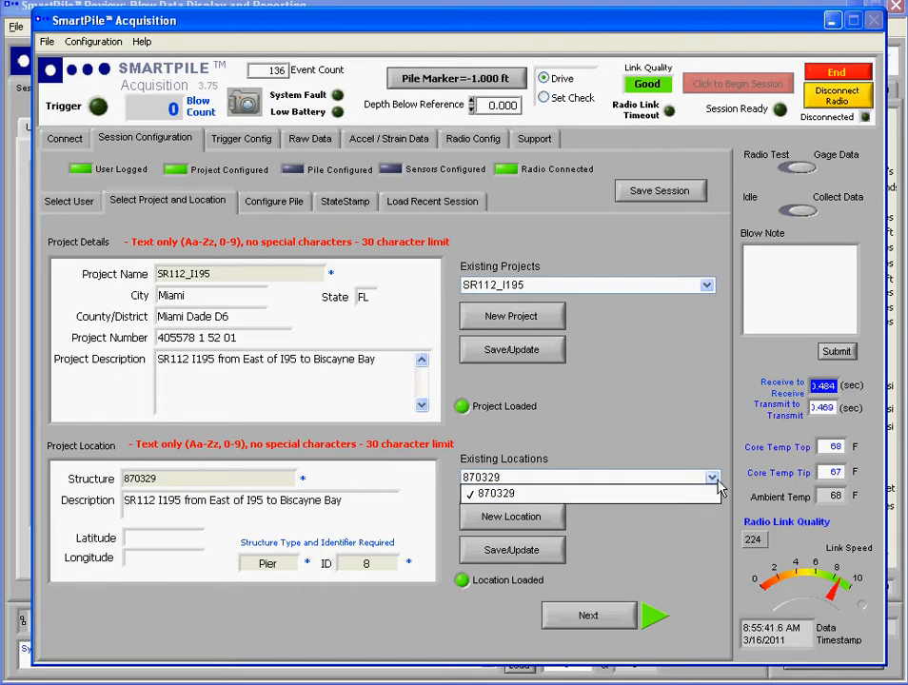
left_click(708, 522)
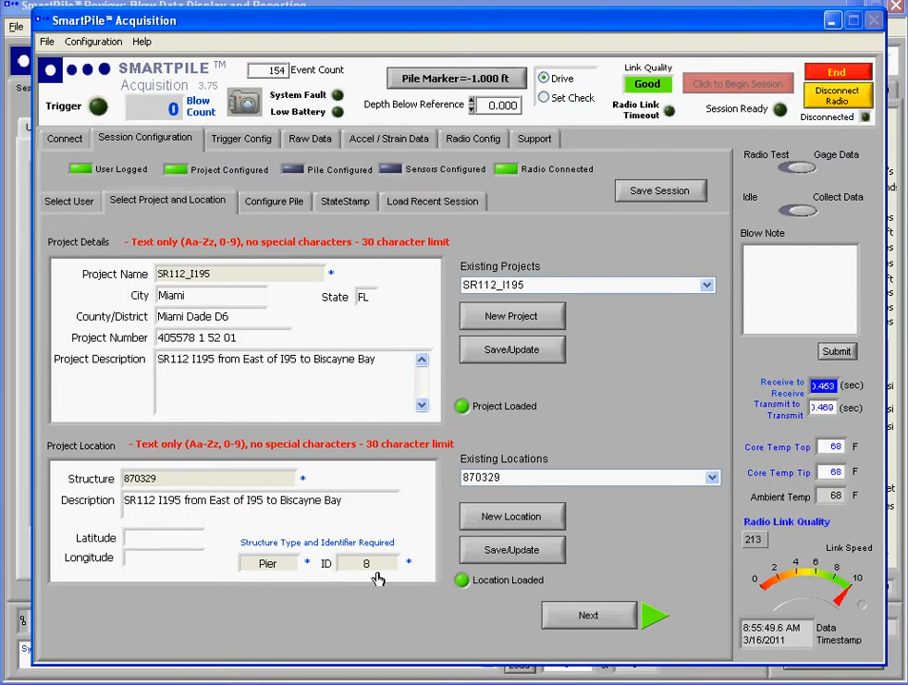
left_click(587, 616)
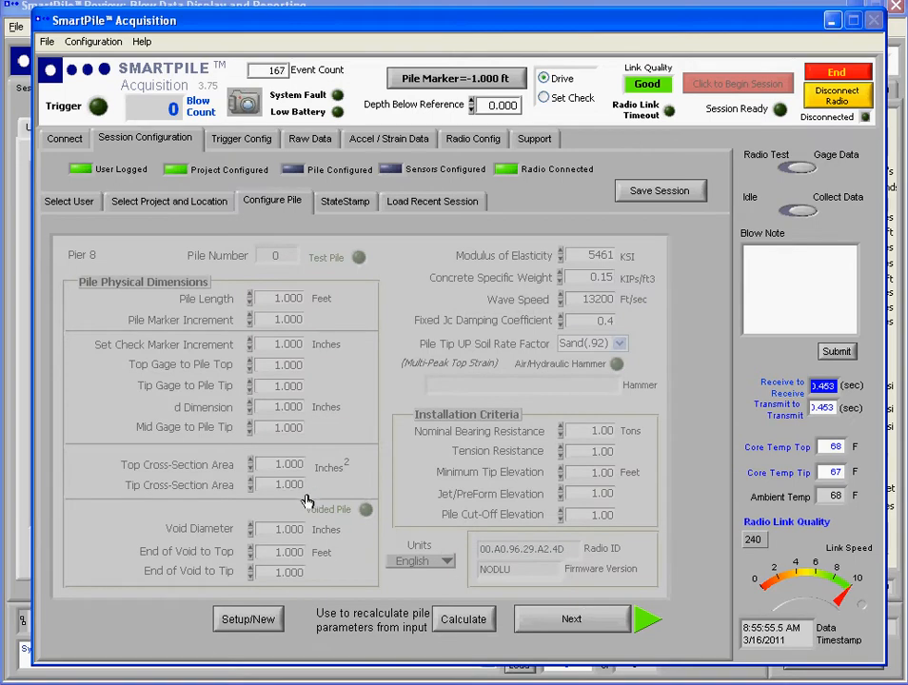
Step: Create the pile 3 configuration with a 42 ft length, 18 in d dimension and 0.6 Jc damping, and calculate its dependent dimensions
left_click(247, 620)
left_click_drag(652, 116, 432, 46)
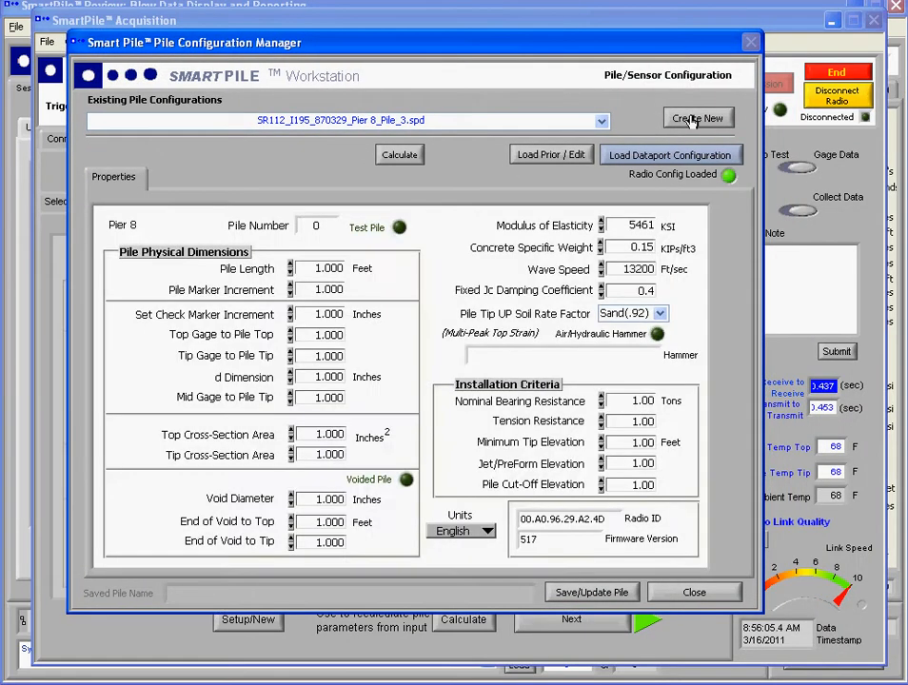
double_click(319, 225)
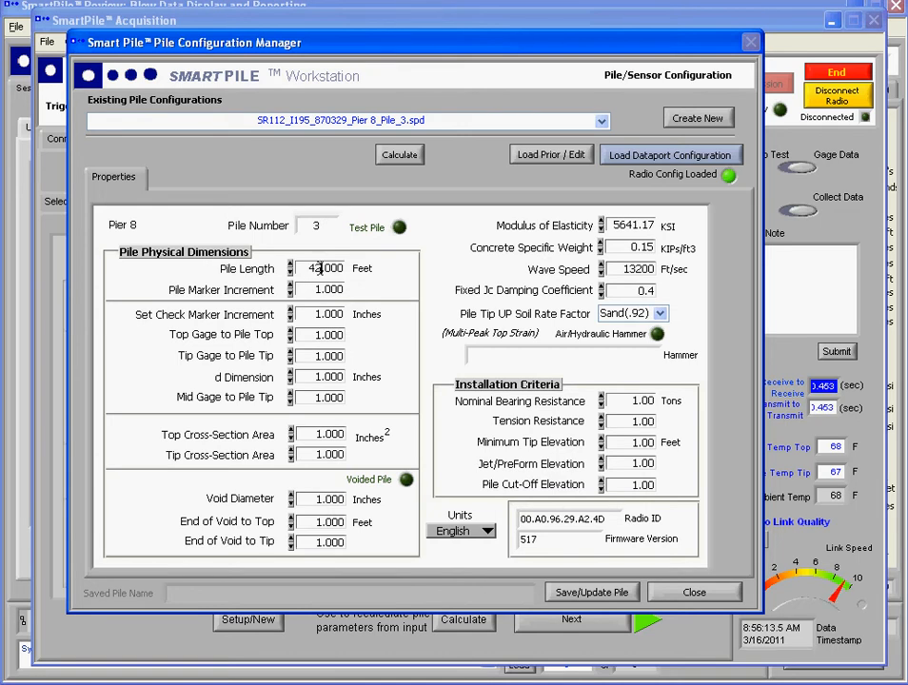
left_click(315, 377)
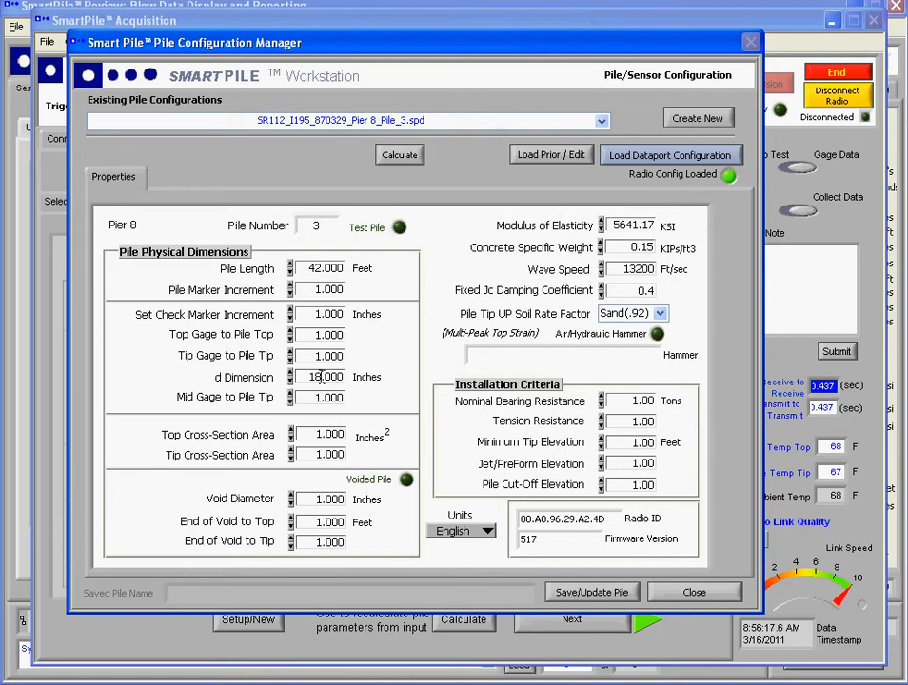
left_click(400, 155)
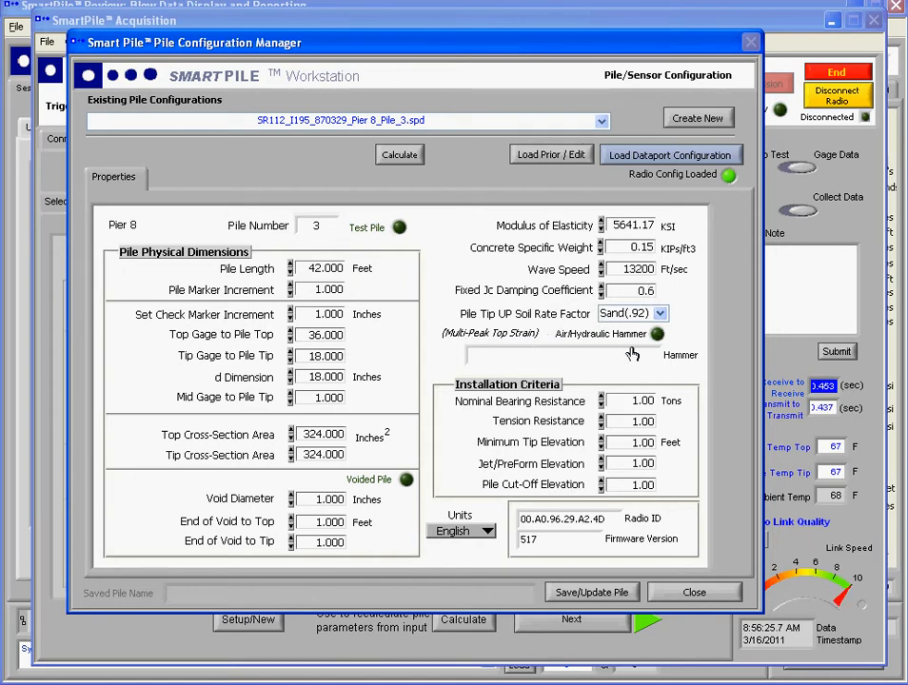
Step: Set nominal bearing resistance to 145 tons, minimum tip elevation to -19 ft, and jet/preform and pile cut-off elevations to 5 ft
key("Up")
type("45")
key("Delete")
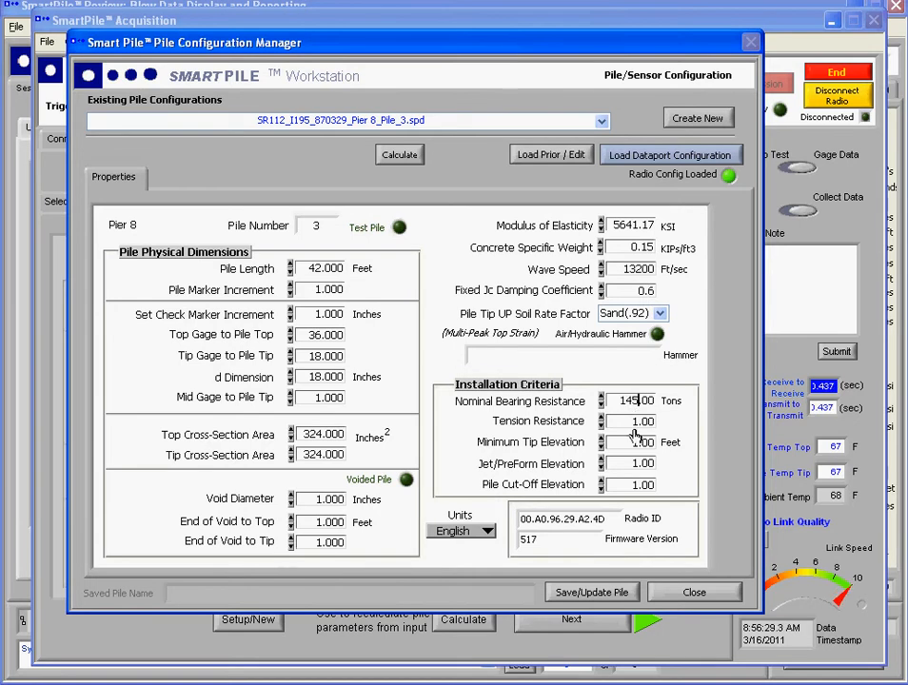
left_click(633, 439)
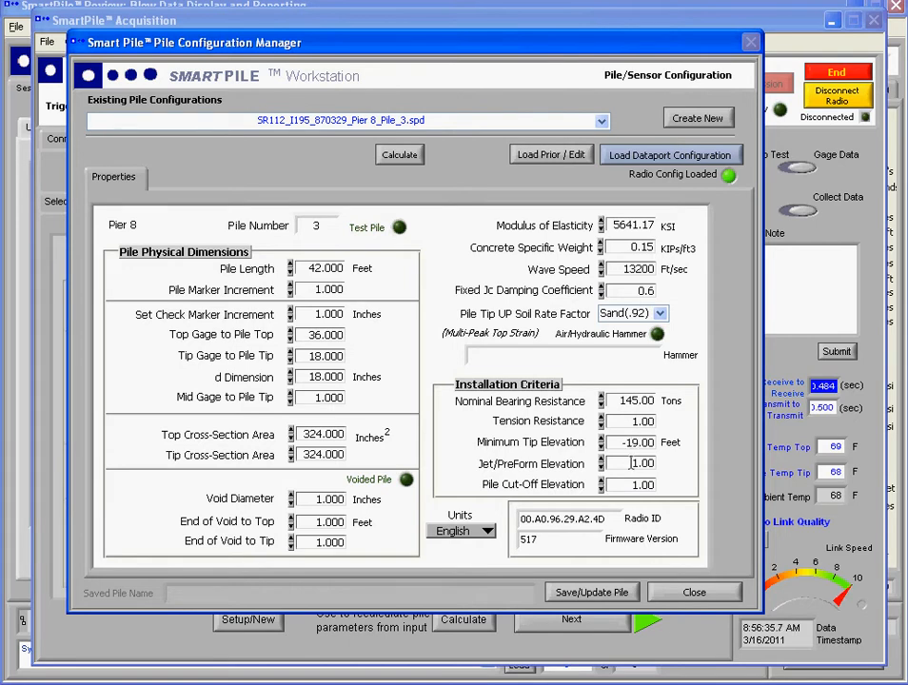
left_click_drag(633, 463, 637, 485)
Step: Save the pile 3 configuration, close its configuration manager and save the session
left_click(590, 597)
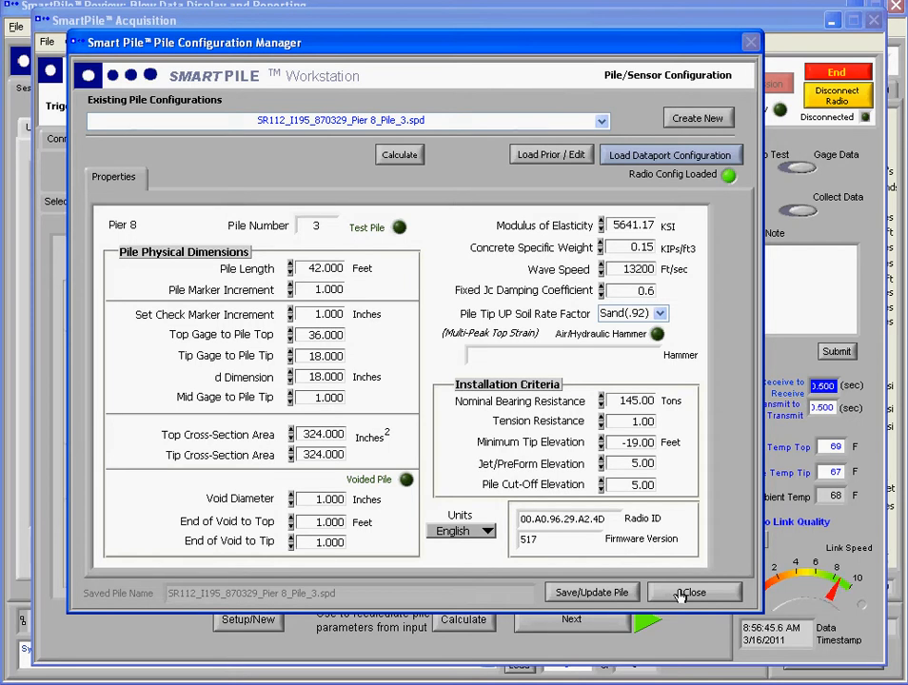
left_click(686, 593)
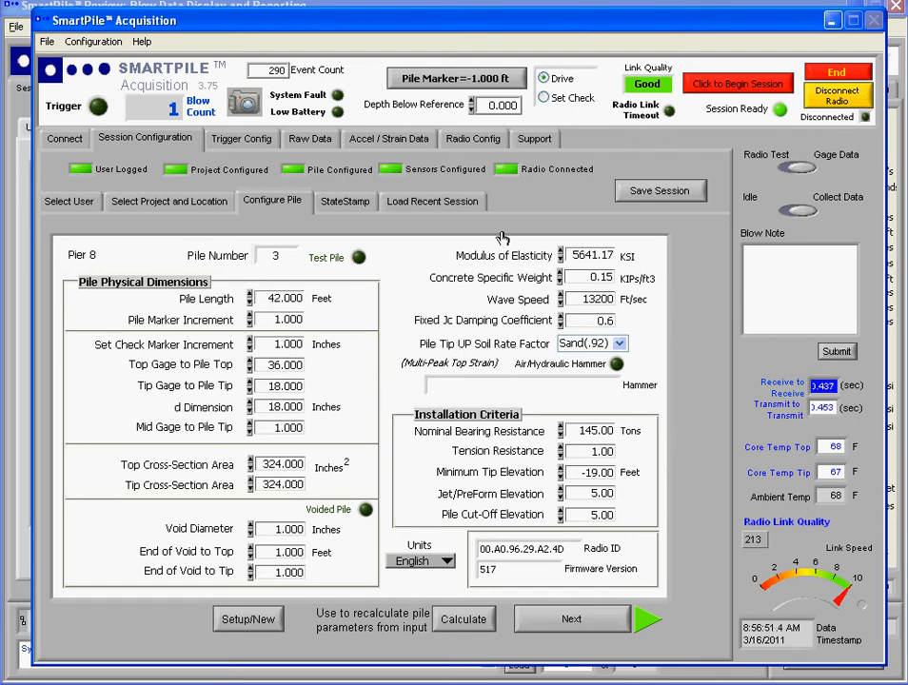
left_click(674, 193)
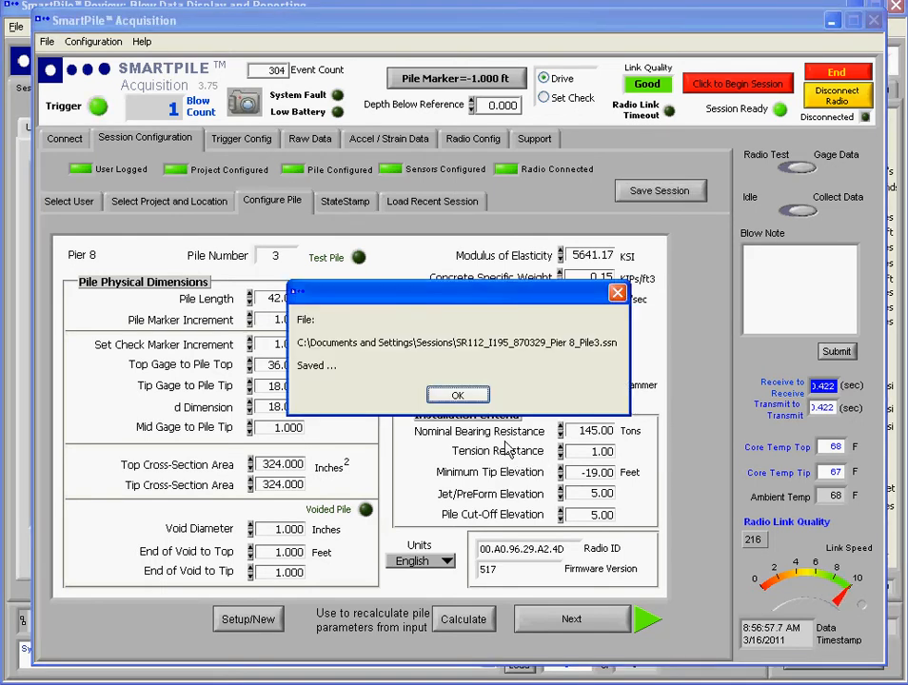
left_click(464, 396)
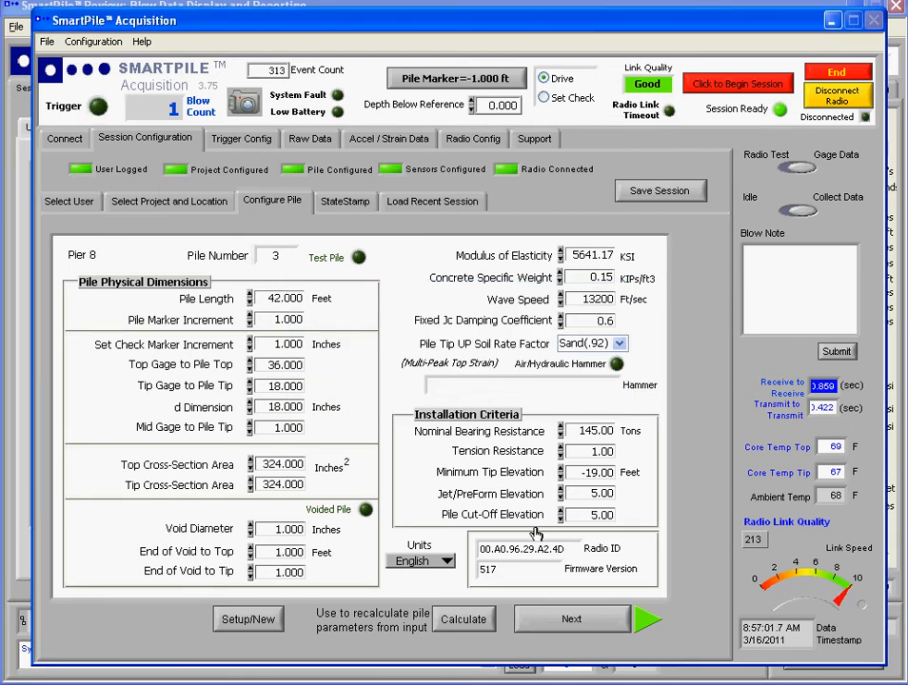
Step: Set the trigger source to Accel with a threshold of 50 and load the trigger level
left_click(560, 620)
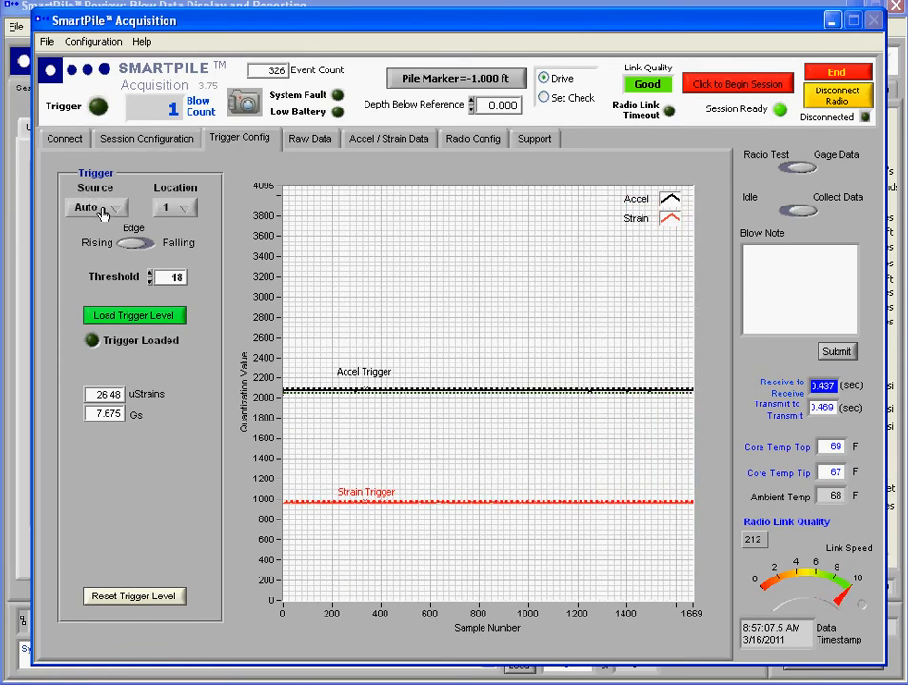
left_click(107, 206)
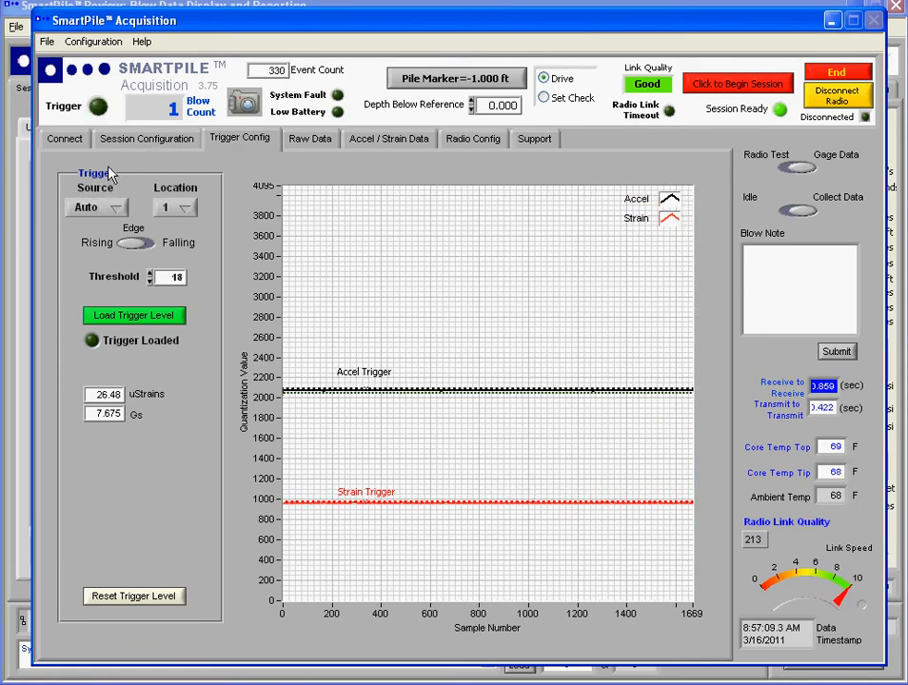
left_click(107, 171)
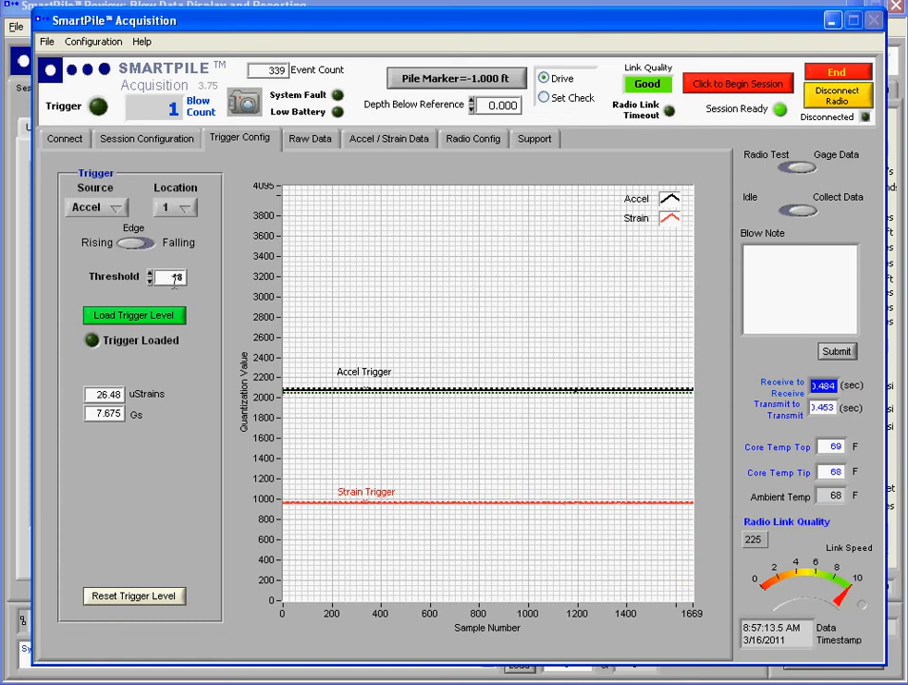
type("50")
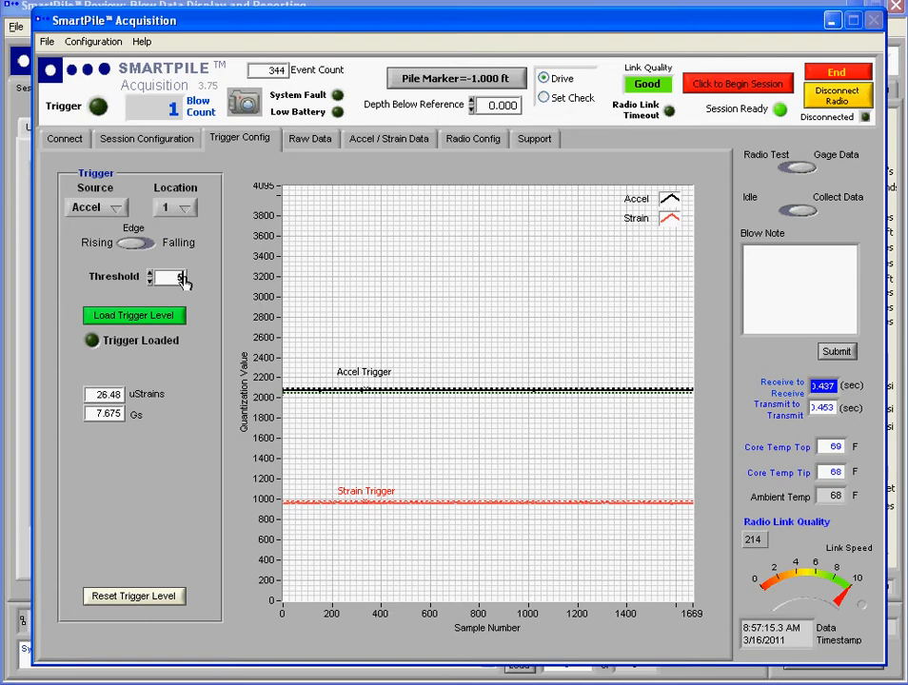
left_click(158, 317)
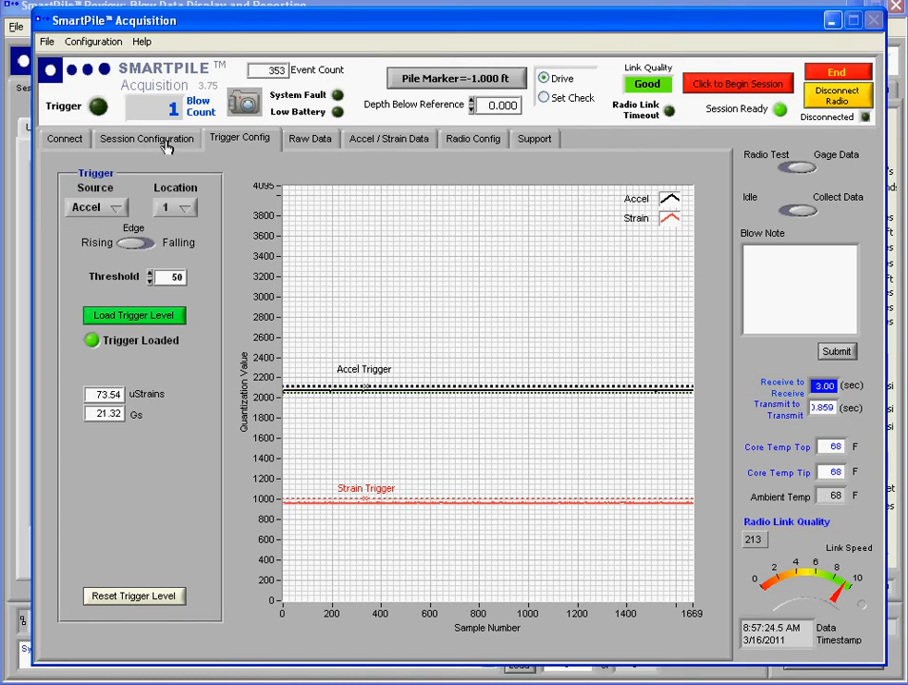
Step: Return to the session configuration, and switch to SmartPile Review to display the raw blow data graph
left_click(165, 144)
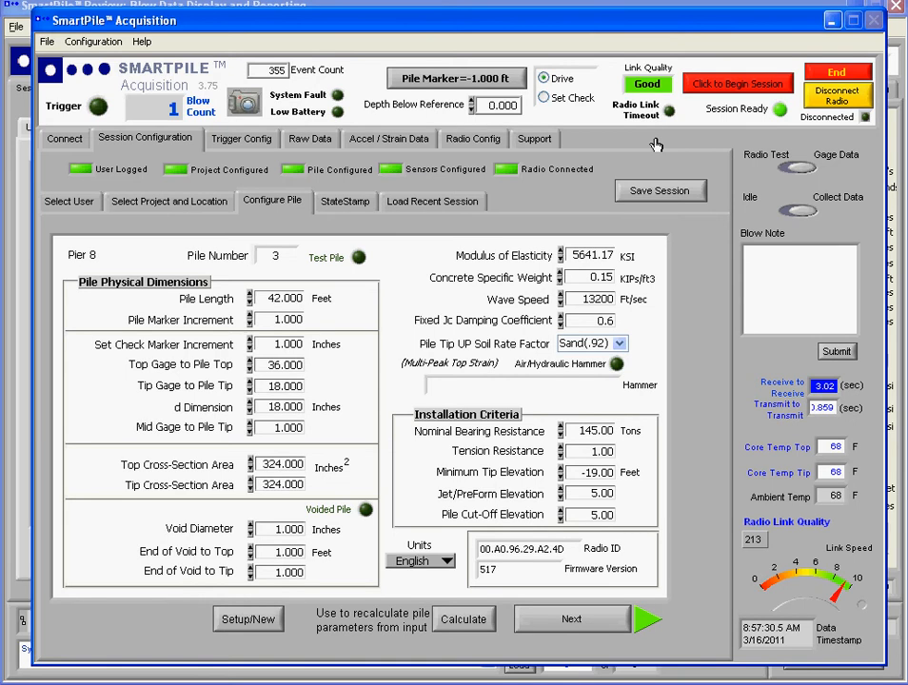
left_click(655, 144)
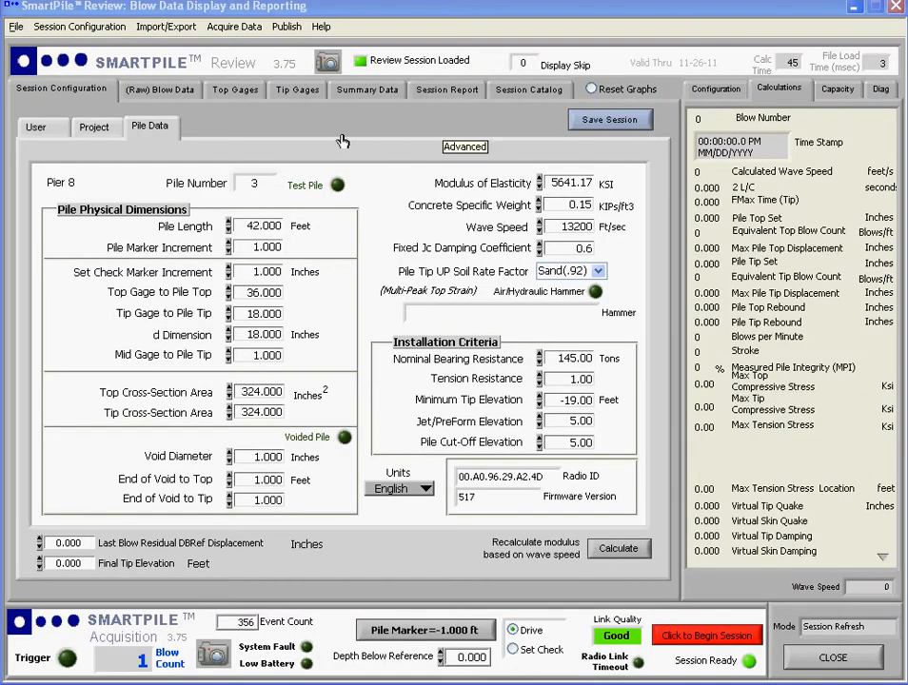
left_click(160, 89)
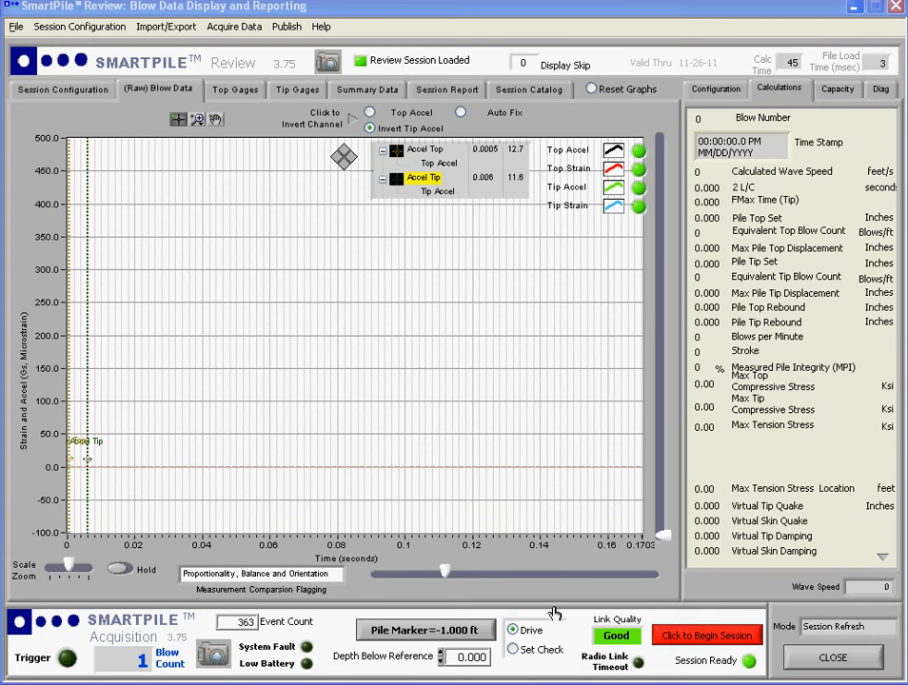
Step: Set the depth below reference to -11 and begin the data collection session
left_click_drag(461, 657, 463, 658)
type("-11")
left_click(702, 638)
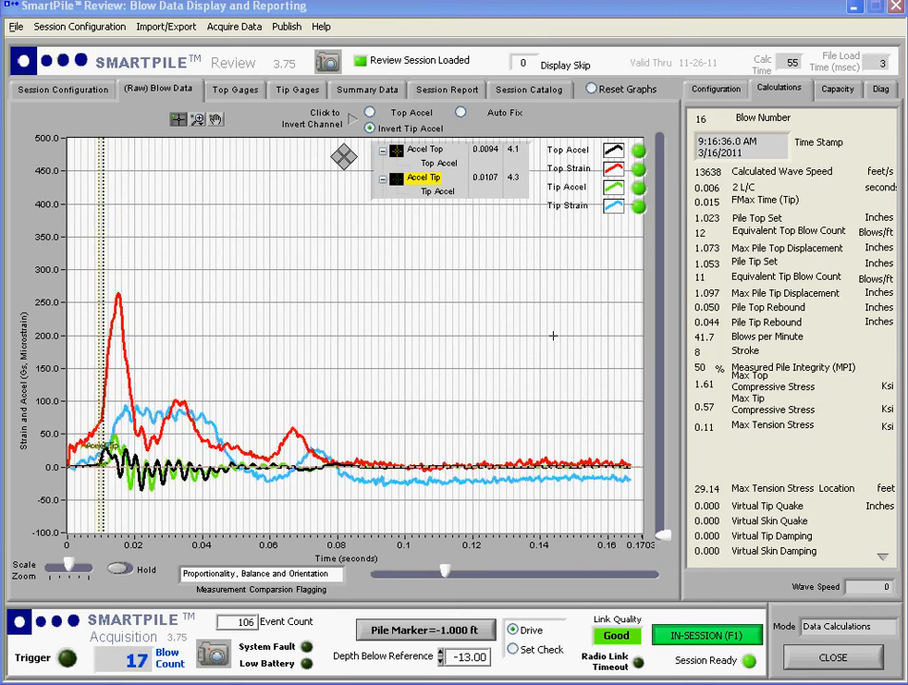
Step: Switch to SmartPile Acquisition, stop the running session and disconnect the radio
key("alt+Tab")
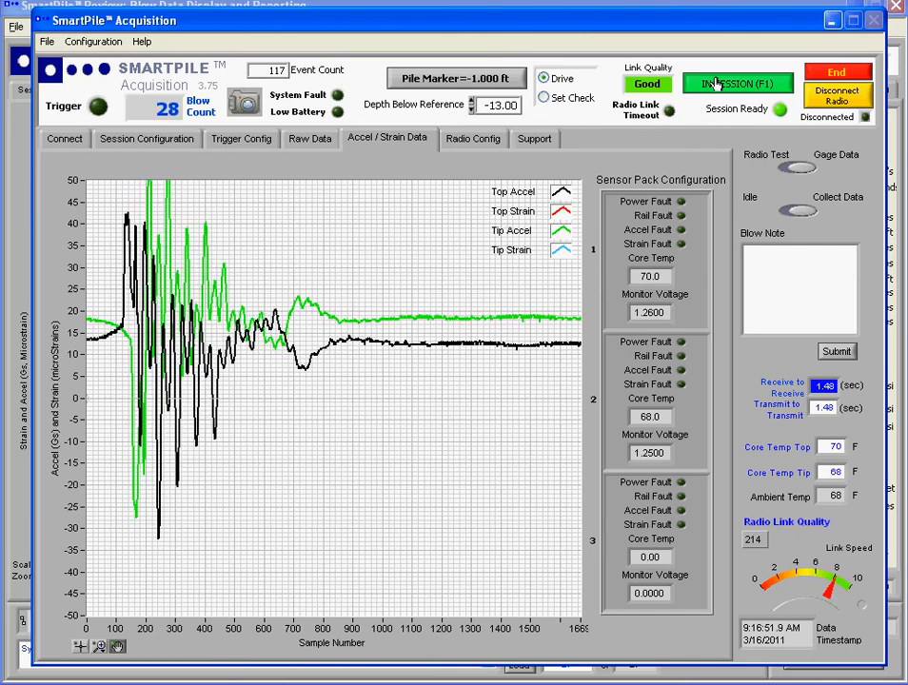
left_click(716, 86)
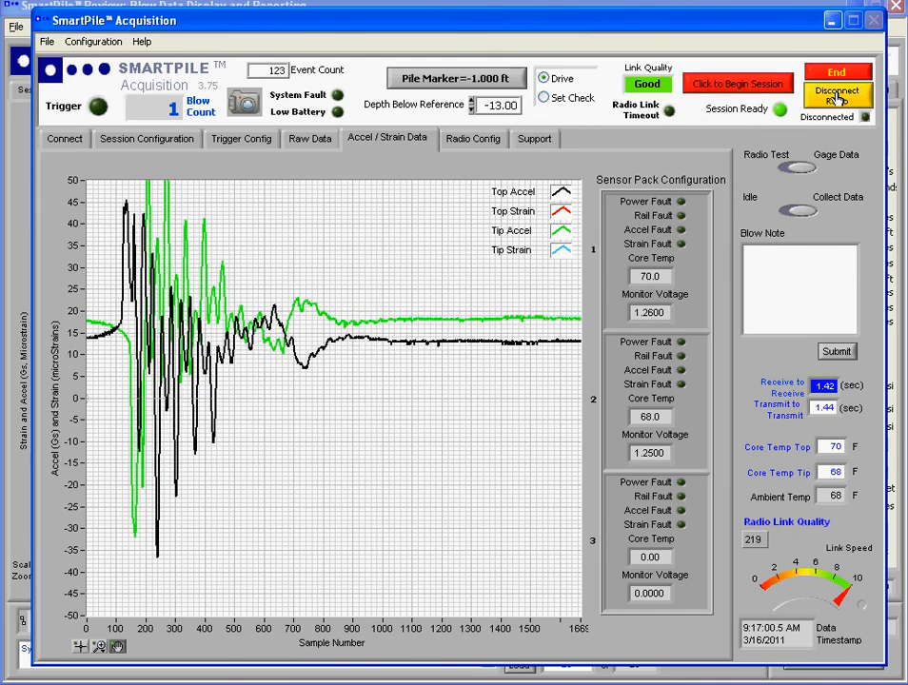
left_click(836, 96)
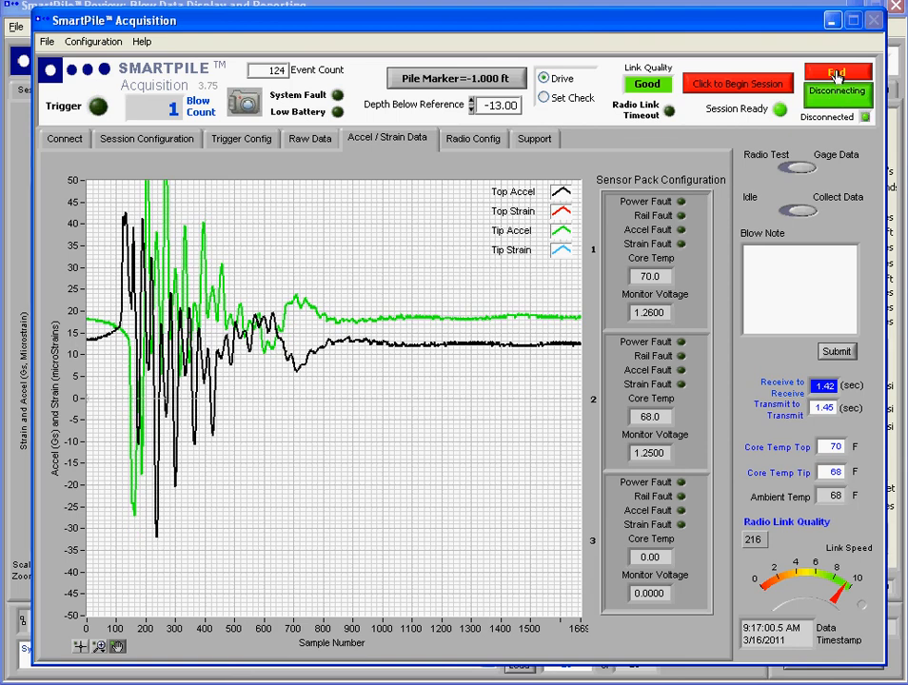
Step: End the acquisition program and save the session configuration on exit
left_click(837, 74)
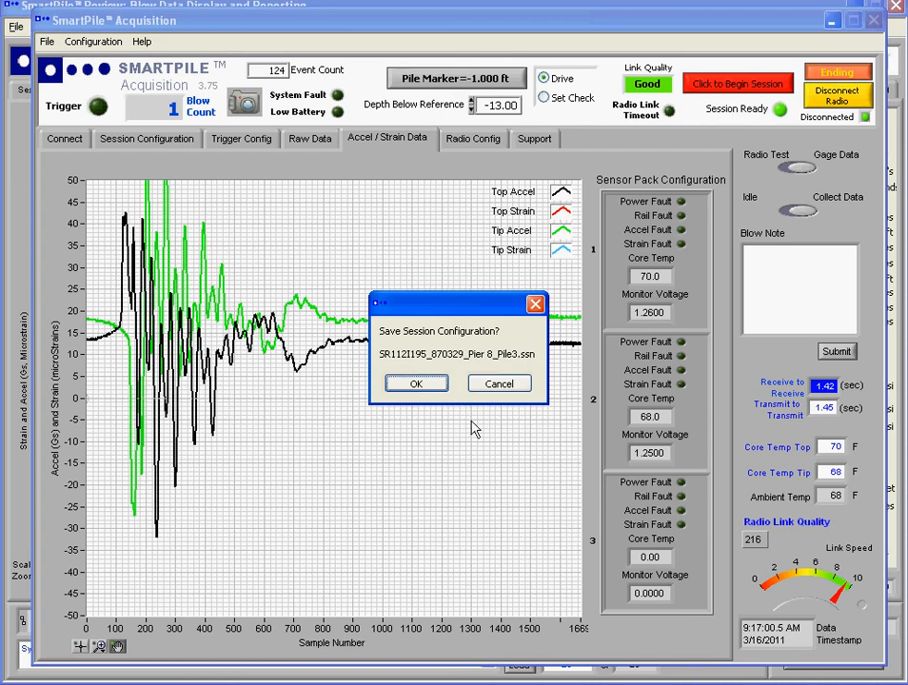
left_click(409, 385)
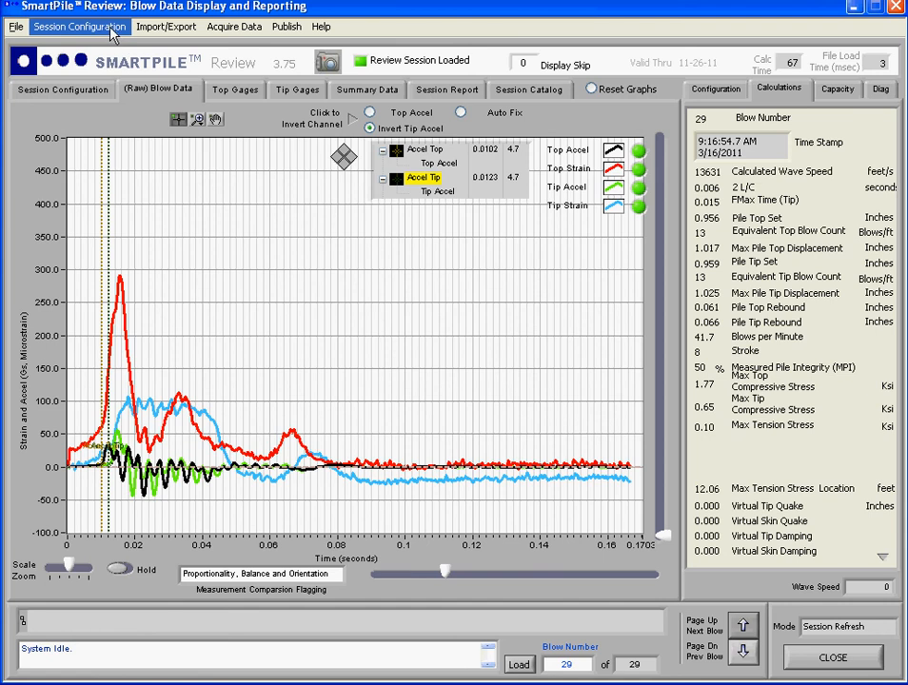
Step: Bring up the file and drive session commands in SmartPile Review
left_click(15, 27)
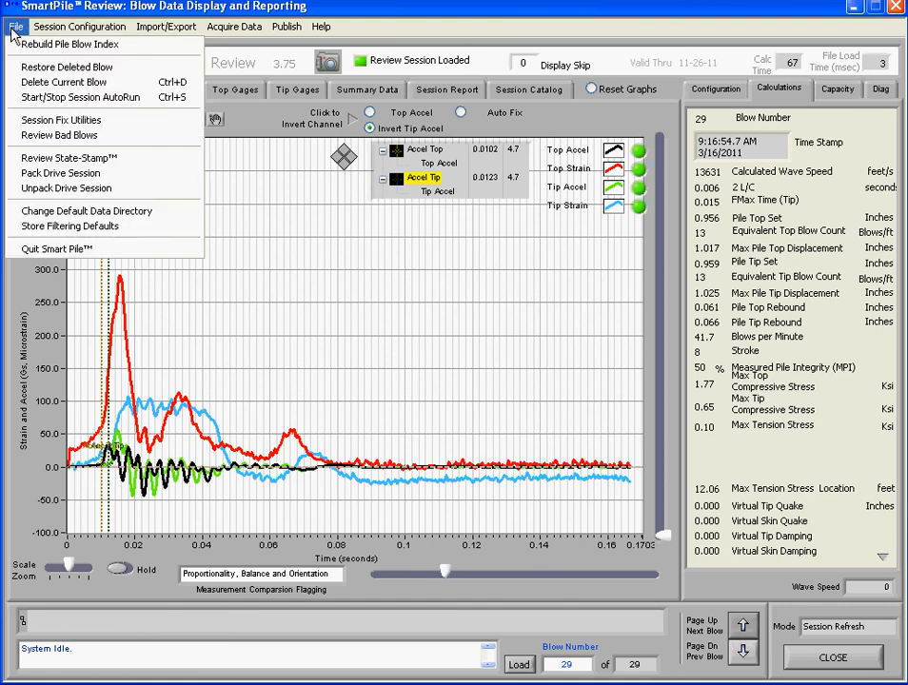